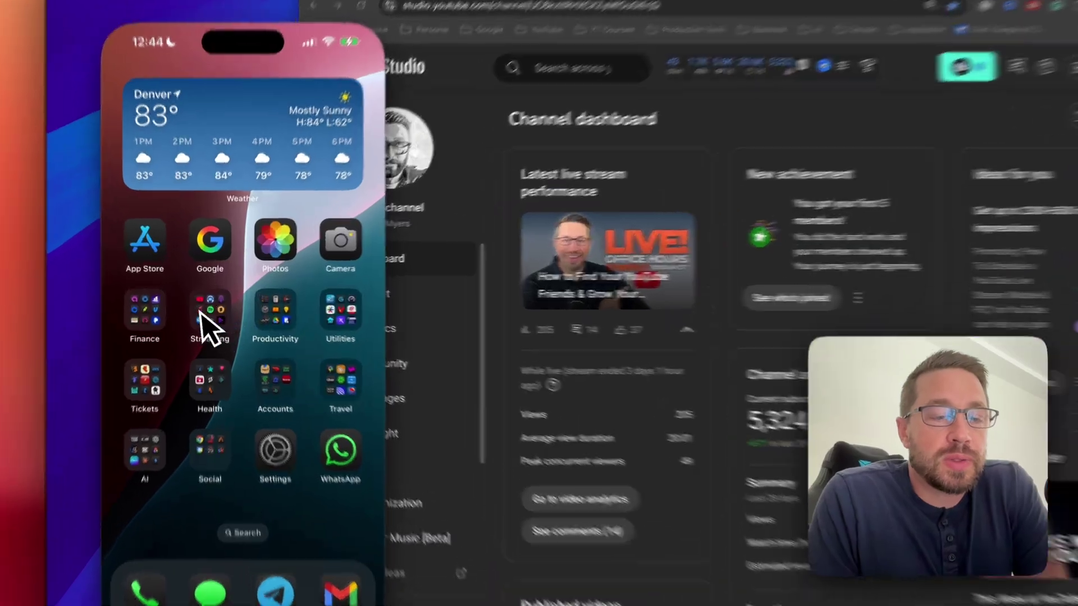
Step: Launch YouTube from the Streaming folder and open your own channel page from the You tab
click(209, 306)
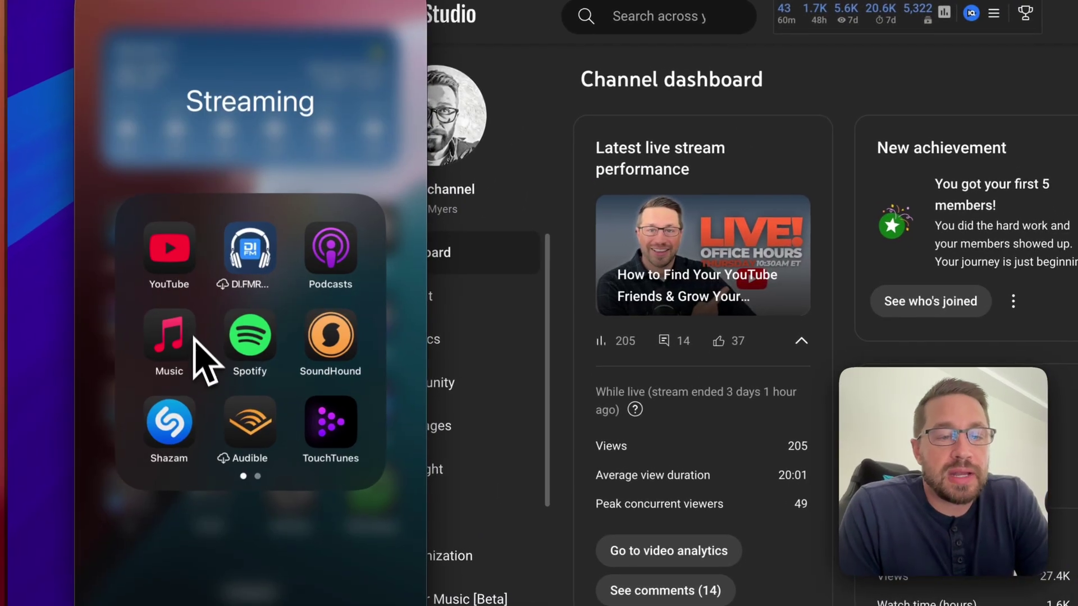
click(185, 270)
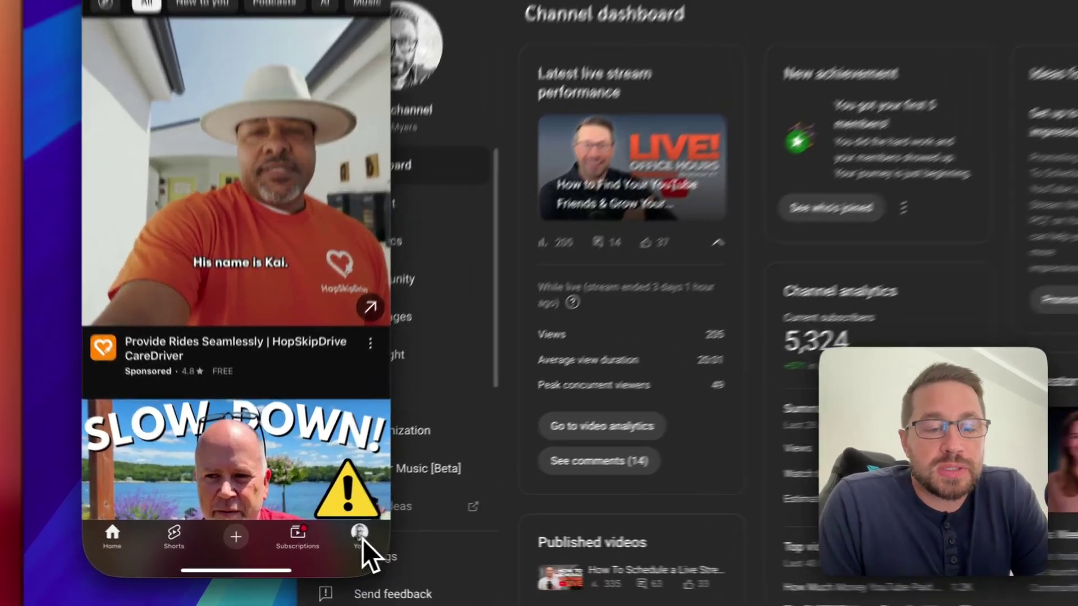
click(361, 538)
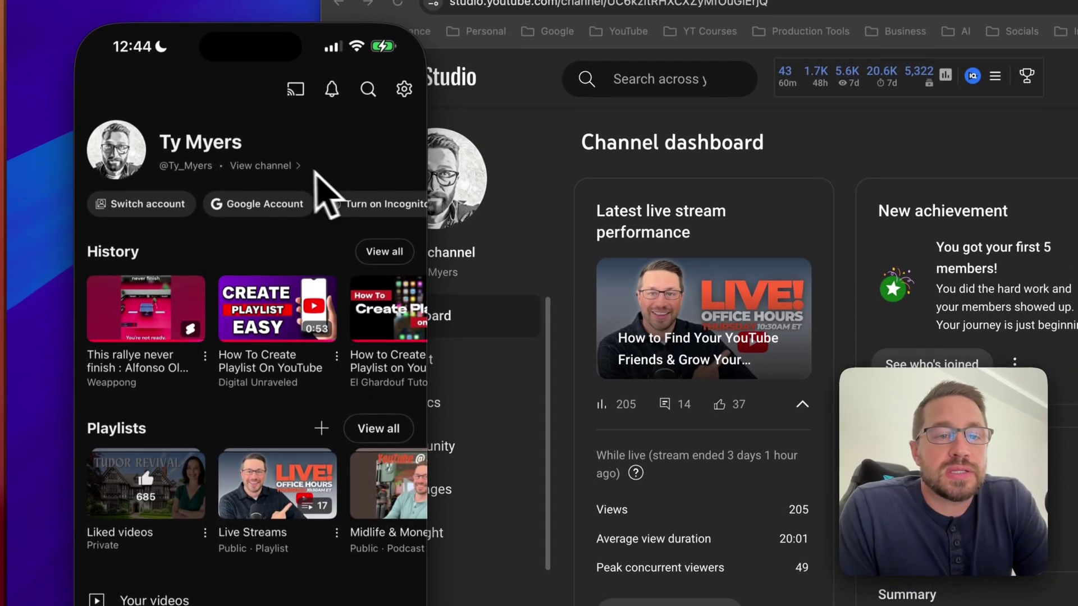
click(272, 167)
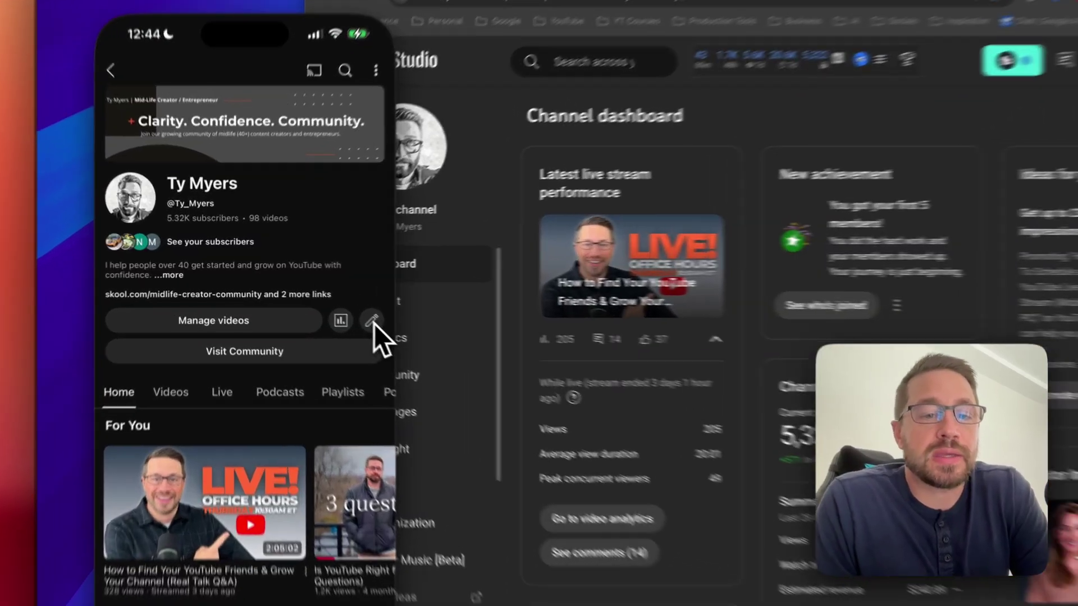
click(333, 306)
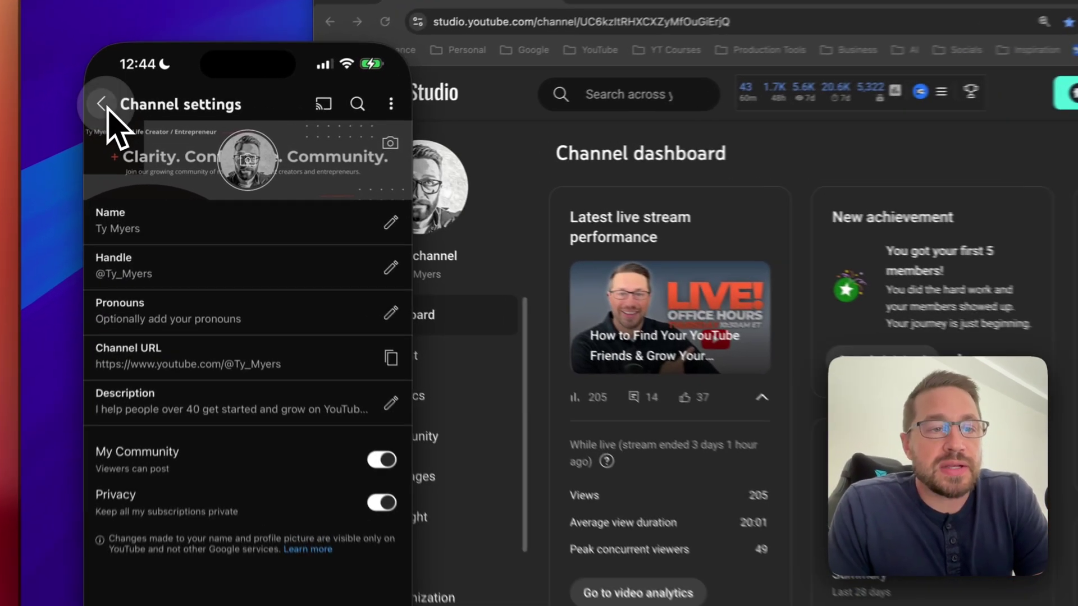
click(135, 117)
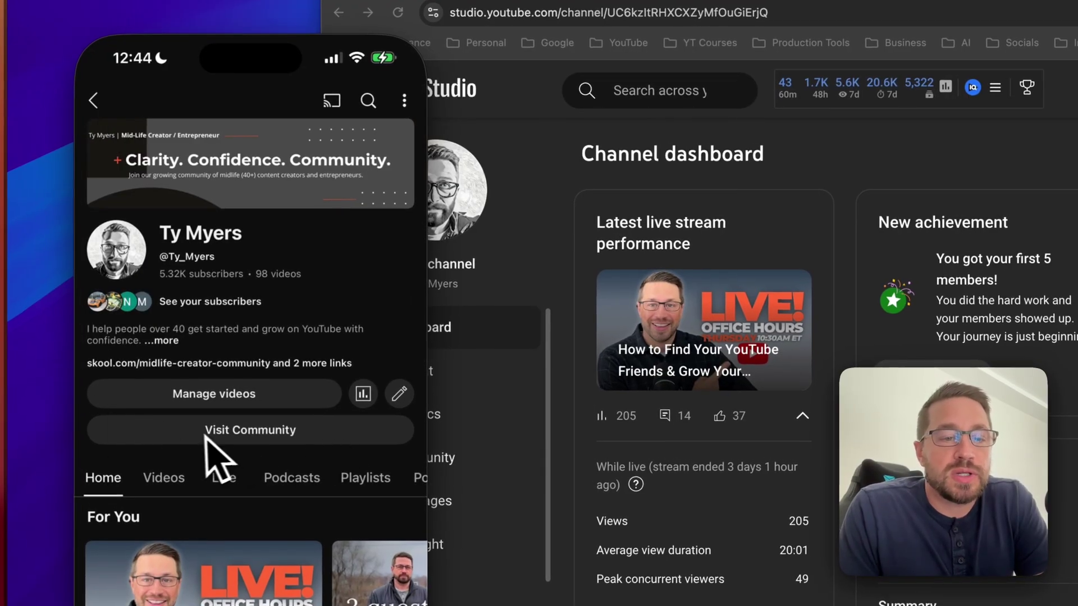
Step: Open the channel's Community feed with the Visit Community button
click(302, 433)
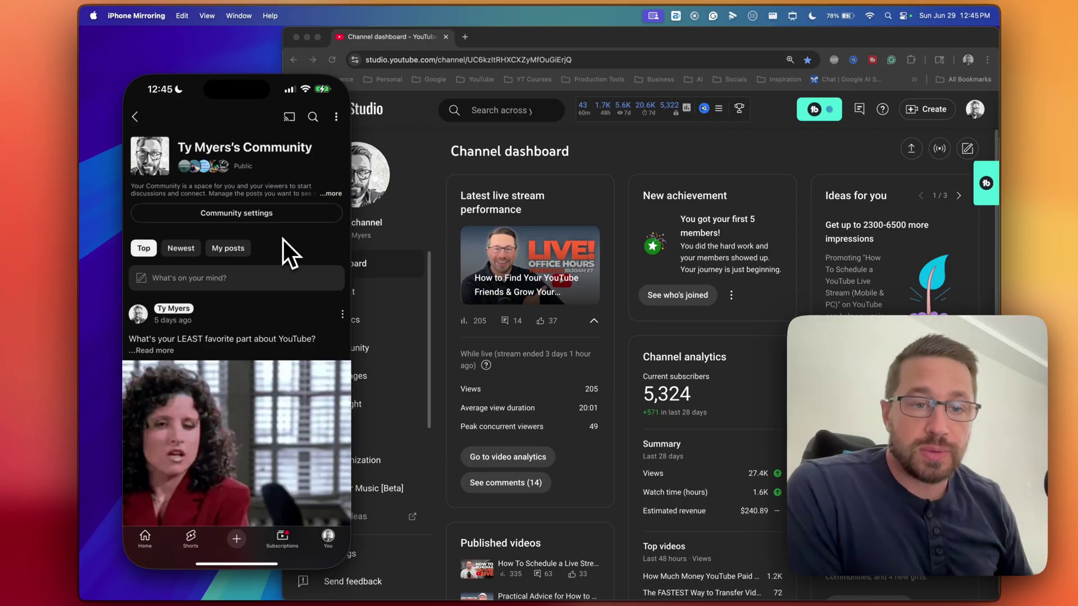
scroll(274, 315, down, 3)
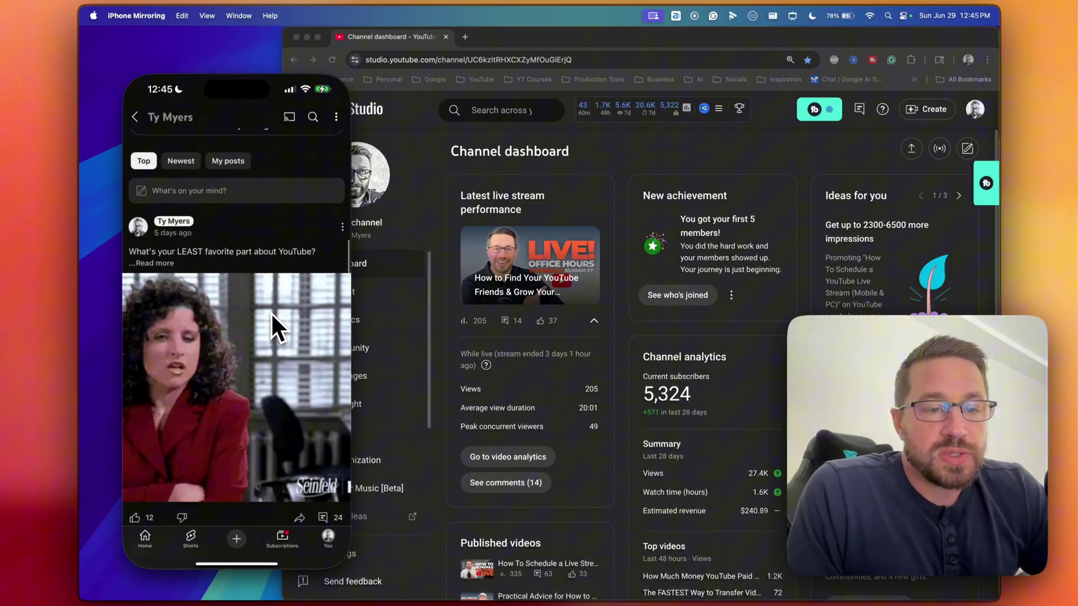
scroll(266, 312, down, 8)
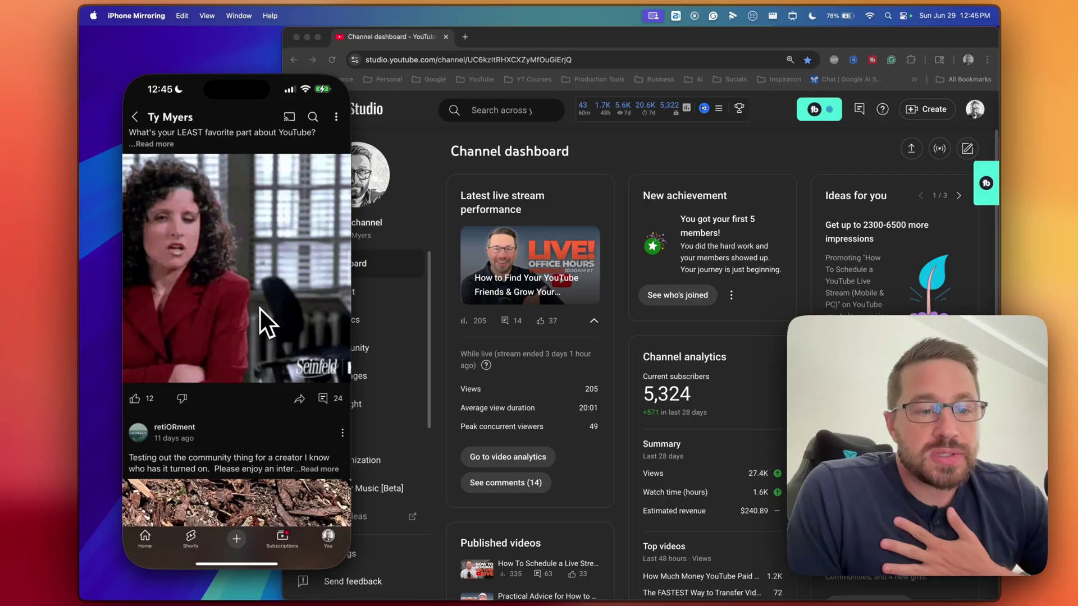
scroll(256, 307, down, 5)
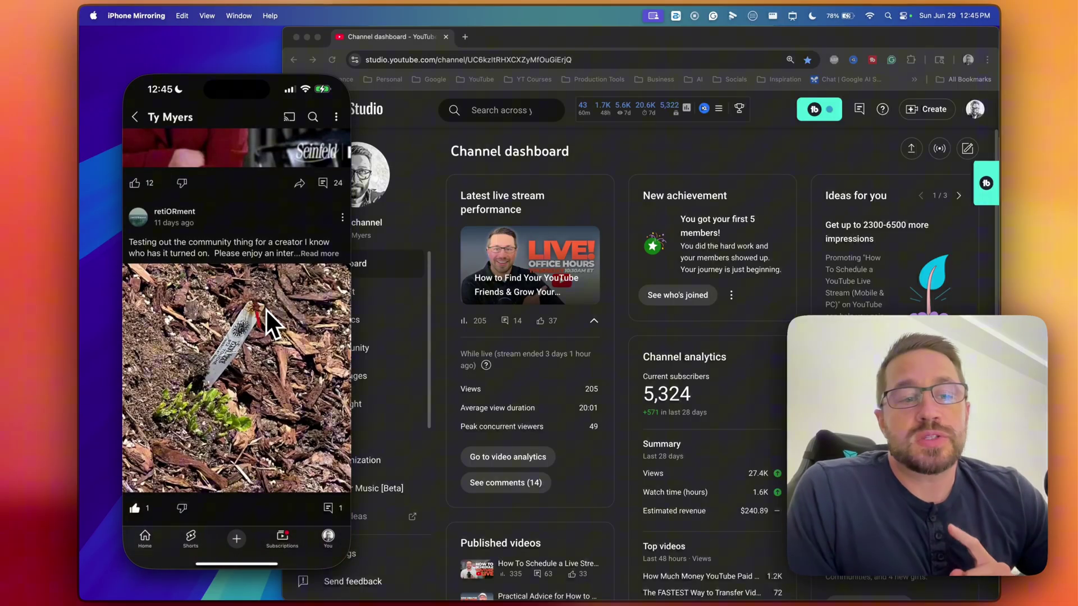
scroll(272, 316, down, 3)
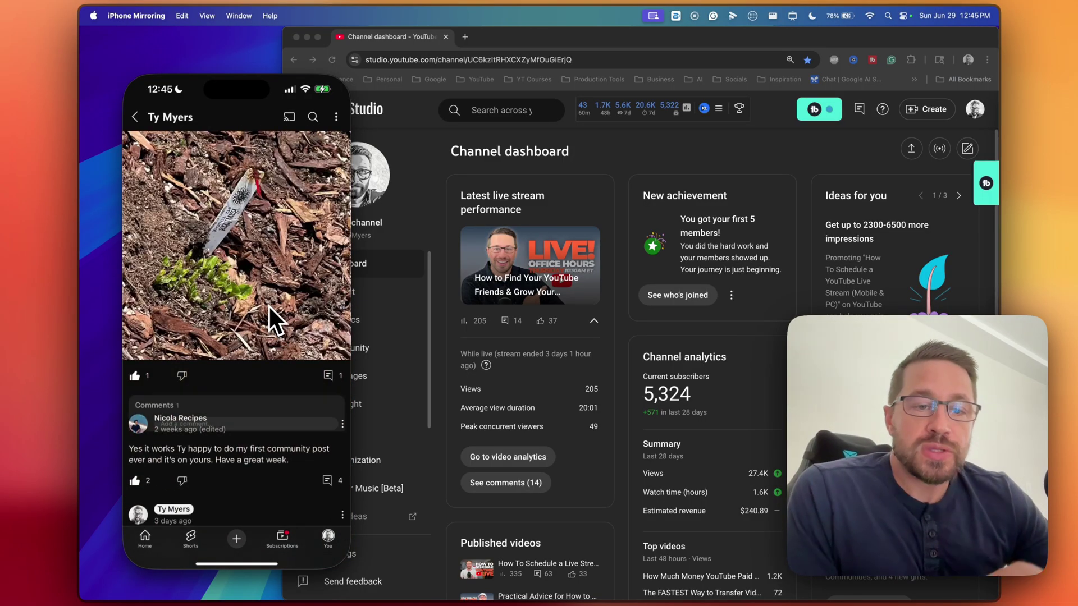
scroll(267, 296, down, 5)
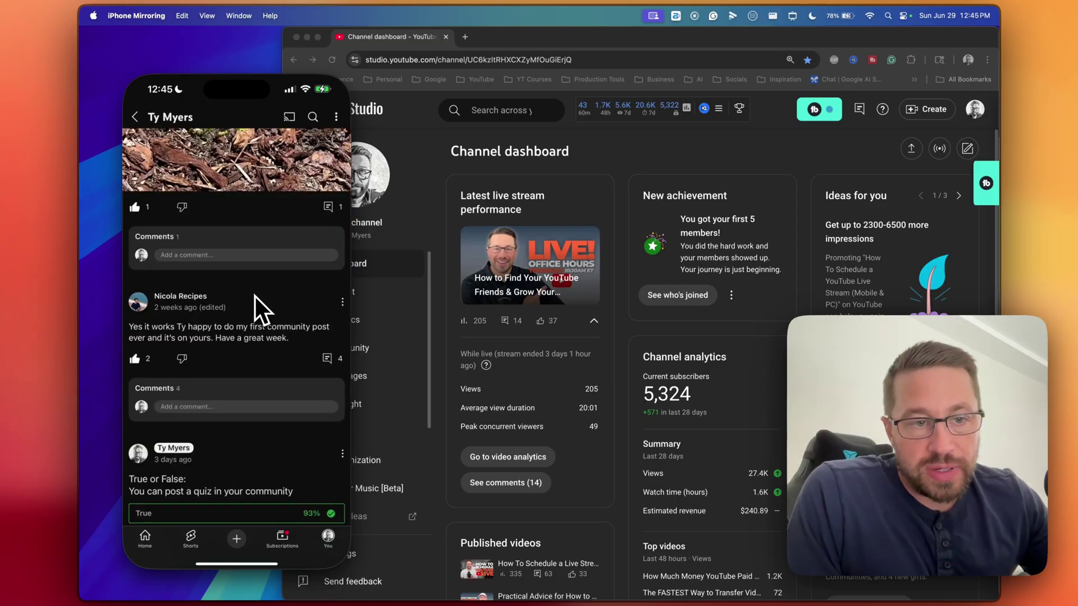
scroll(255, 296, down, 3)
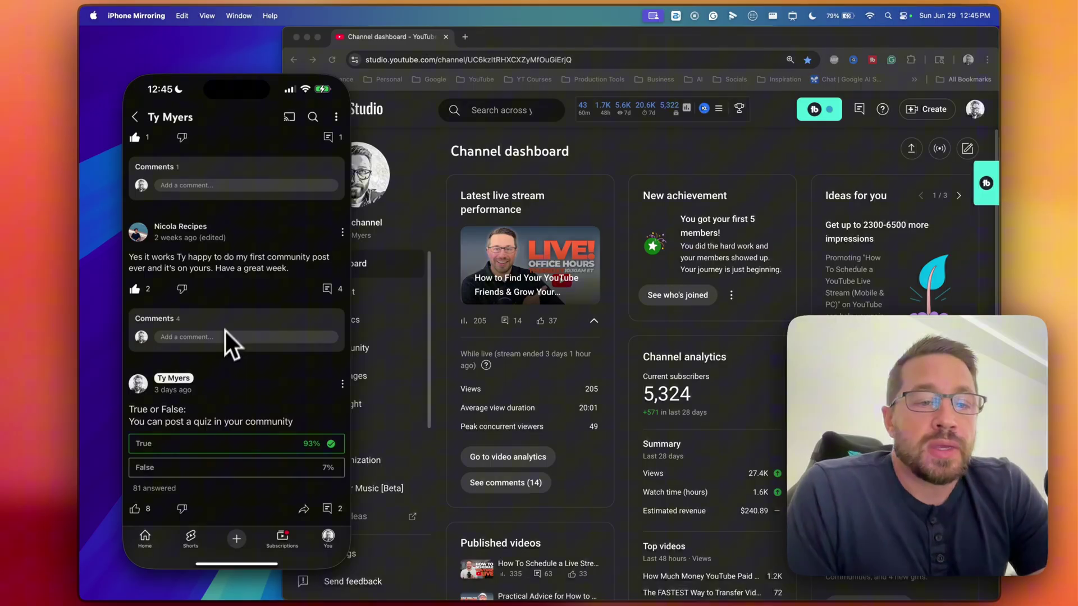
scroll(225, 331, down, 5)
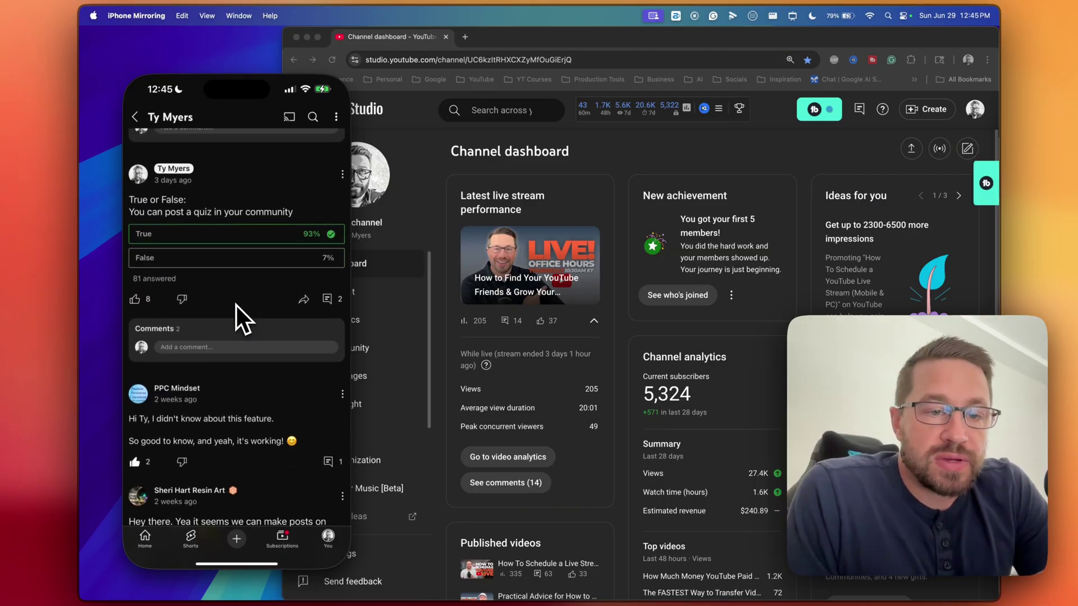
scroll(237, 306, down, 5)
scroll(241, 296, down, 3)
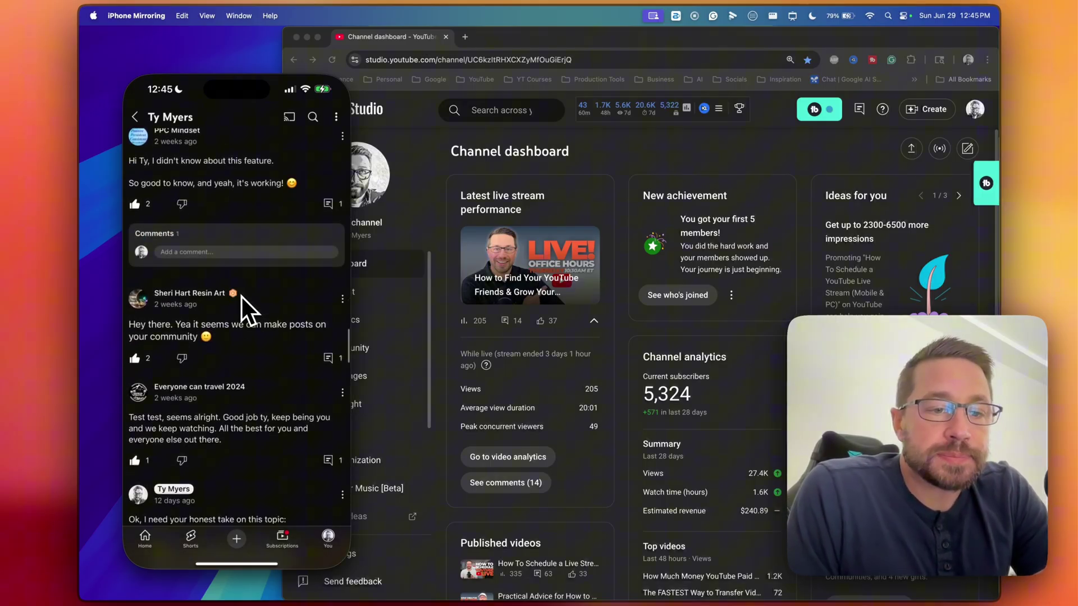
scroll(241, 331, up, 10)
scroll(242, 332, up, 15)
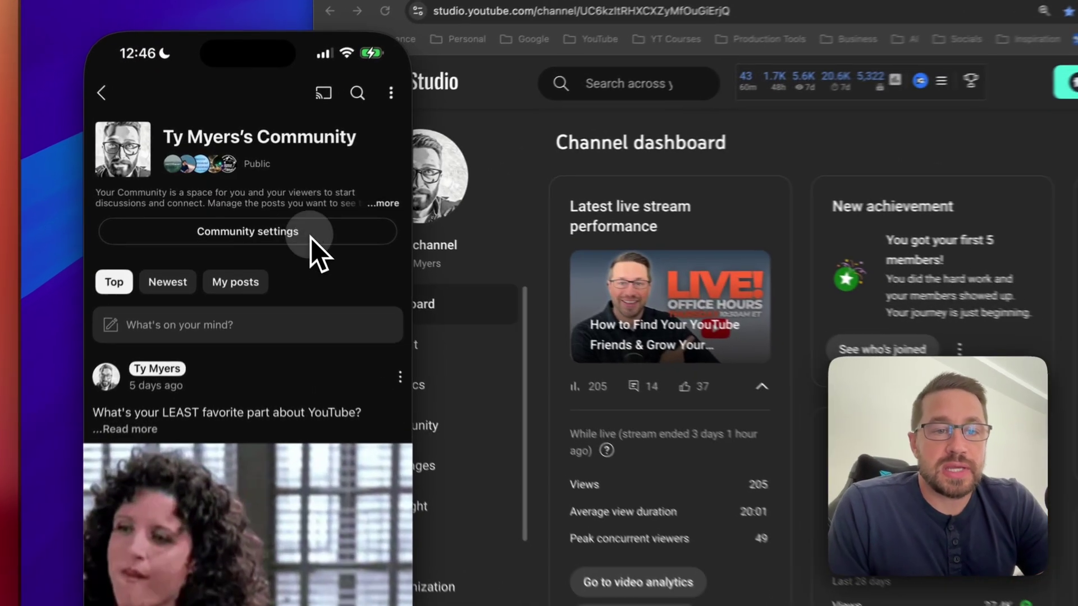
Step: In Community settings, open Viewer posts and list the post moderation levels, with Basic selected
click(281, 218)
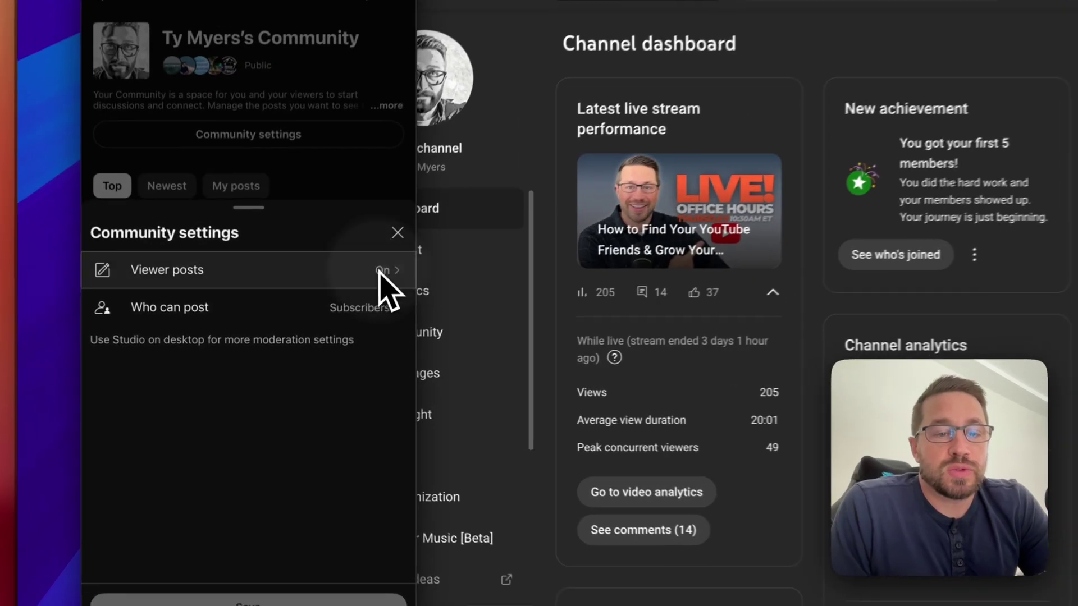
click(326, 307)
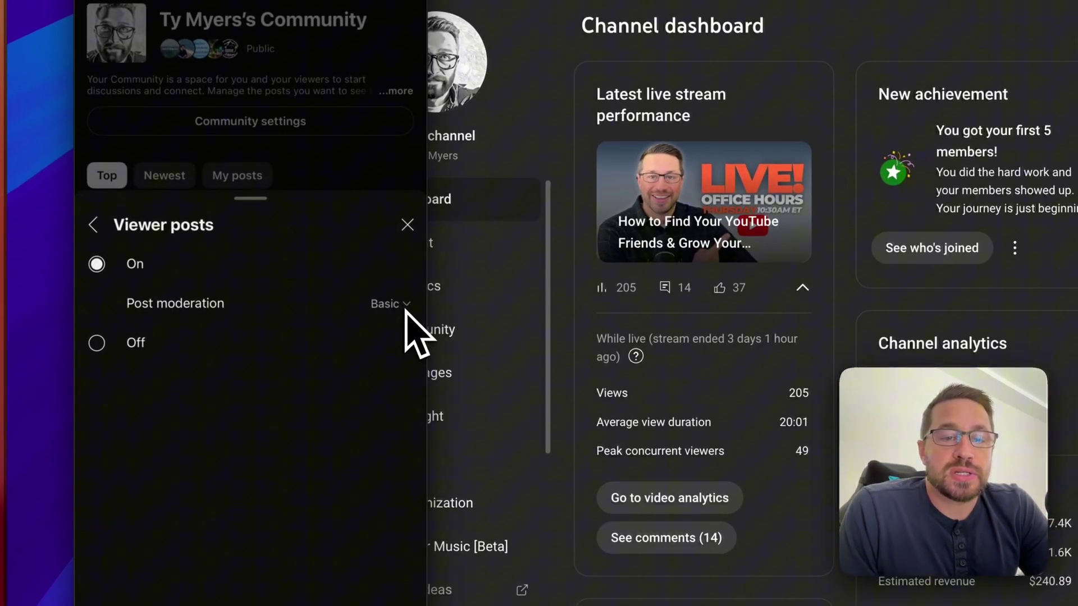
click(406, 312)
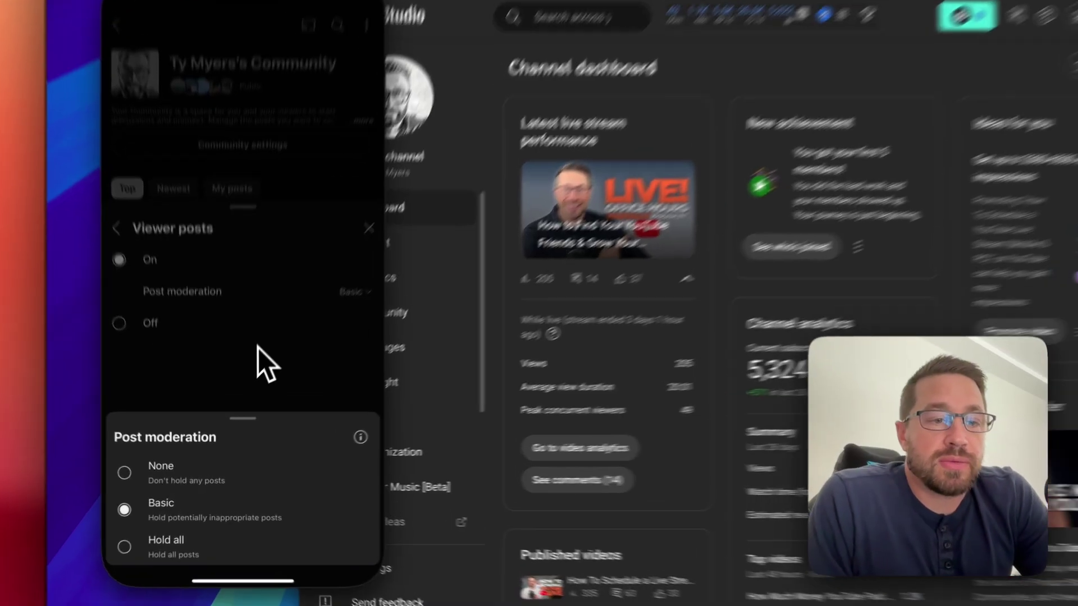
Step: Keep Who can post at Subscribers of at least 1 week and close Community settings
click(248, 387)
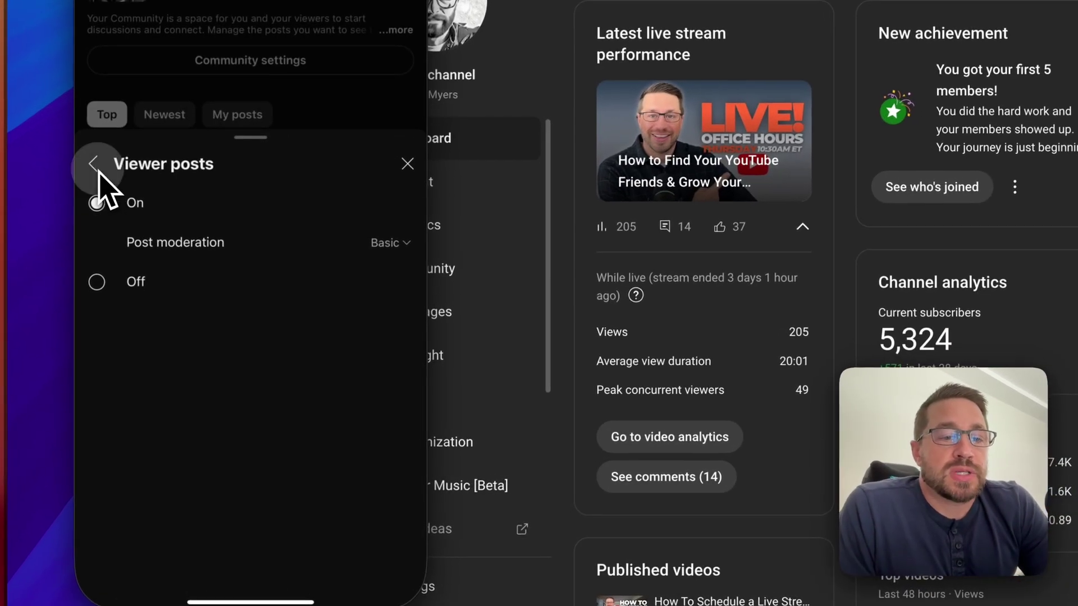
click(93, 164)
click(379, 241)
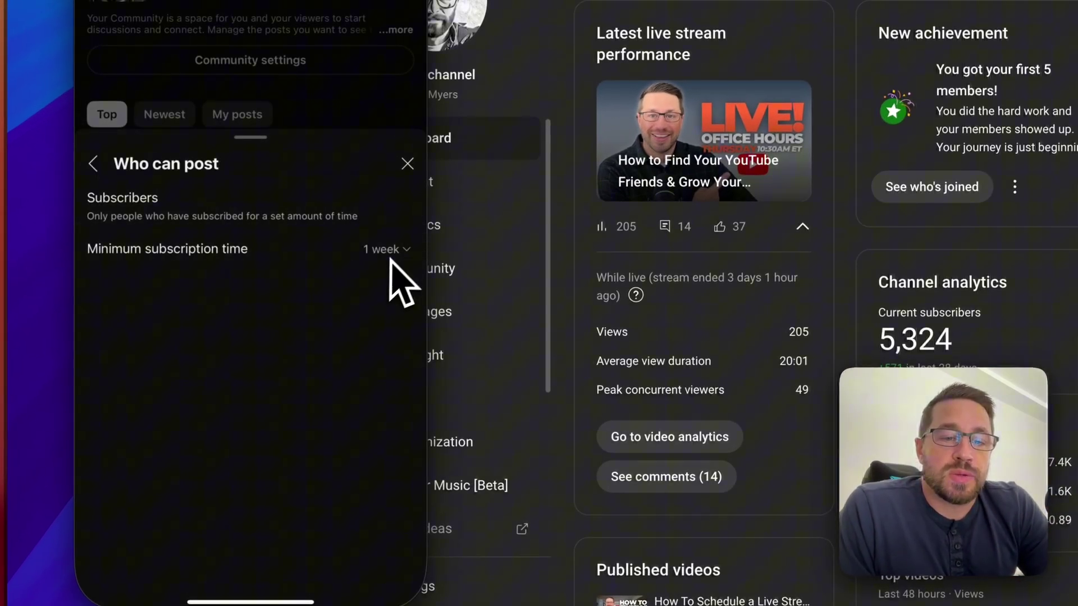
click(386, 250)
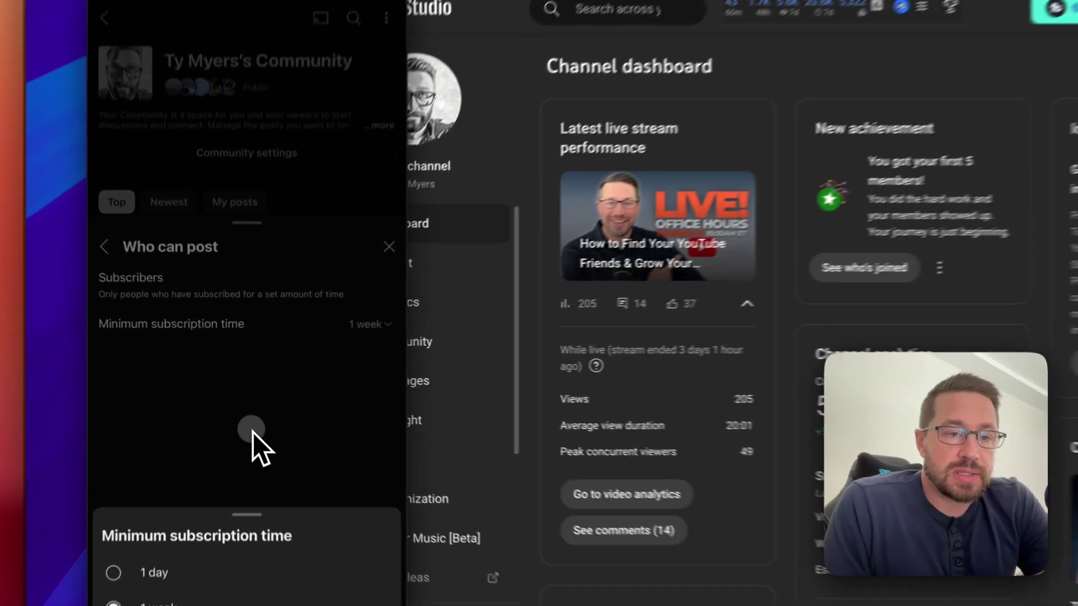
click(243, 431)
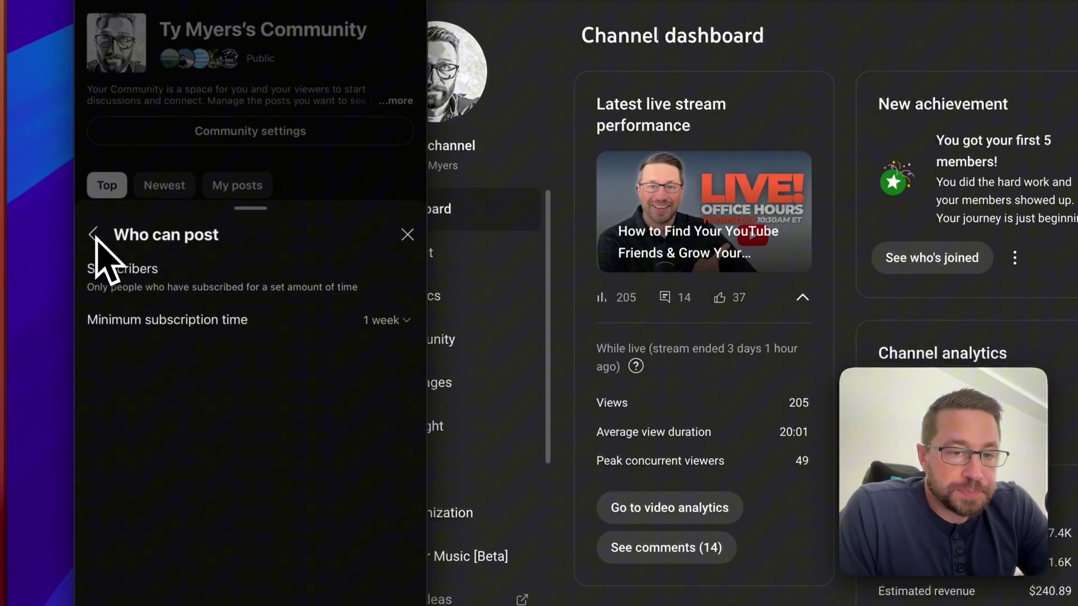
click(93, 234)
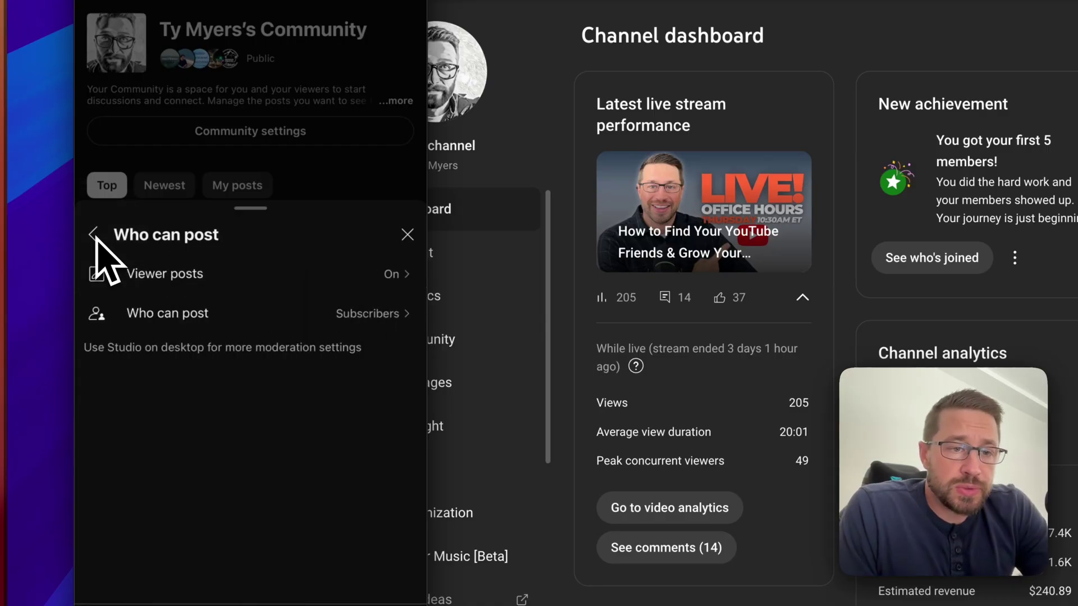
click(407, 234)
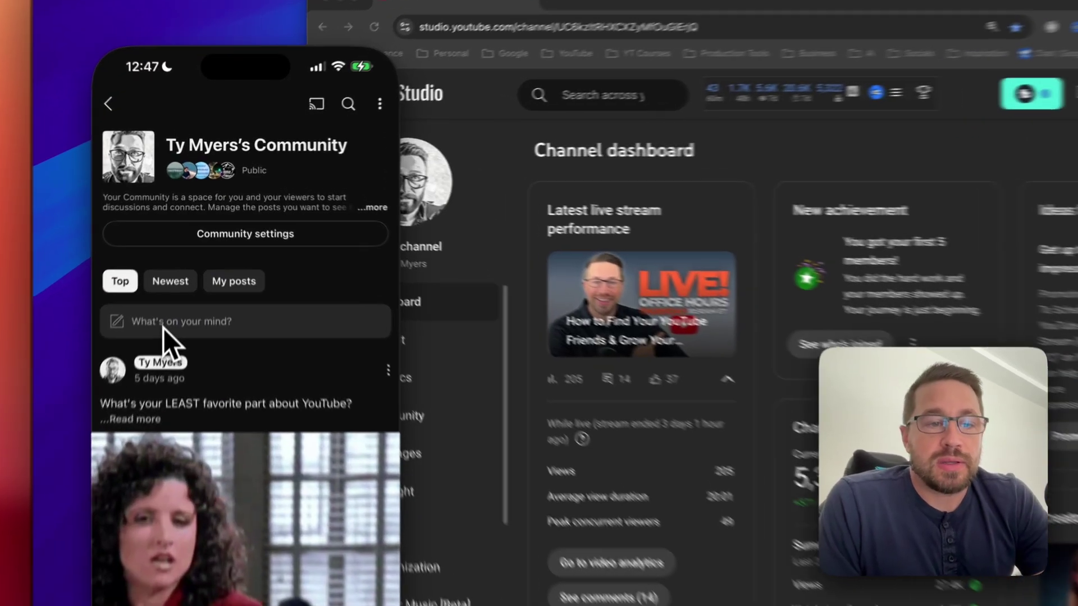
Step: Open Create post from the 'What's on your mind?' box and focus its empty text field
click(175, 280)
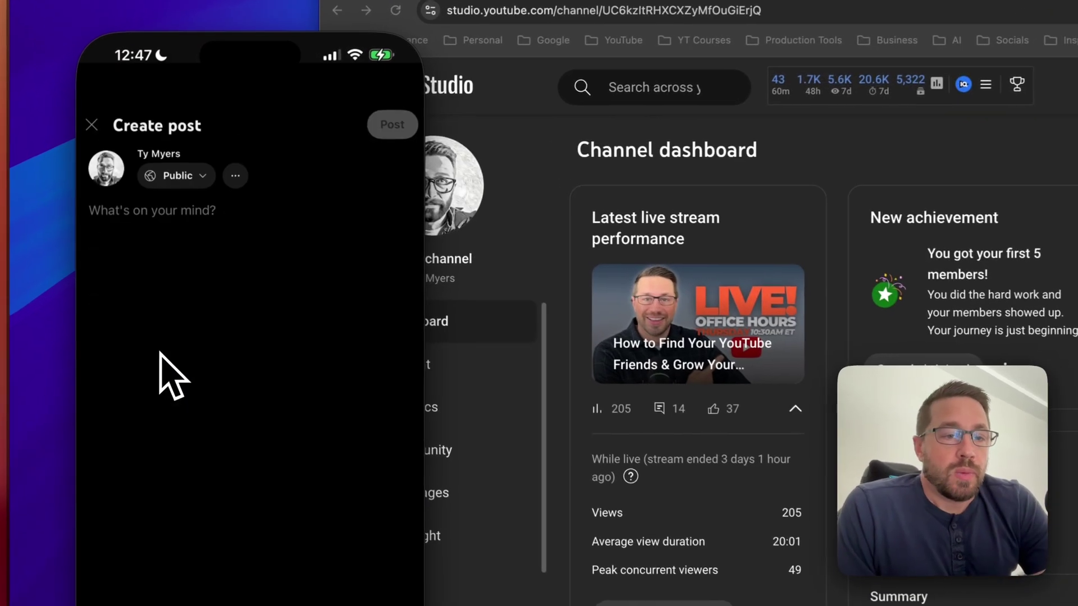
click(171, 188)
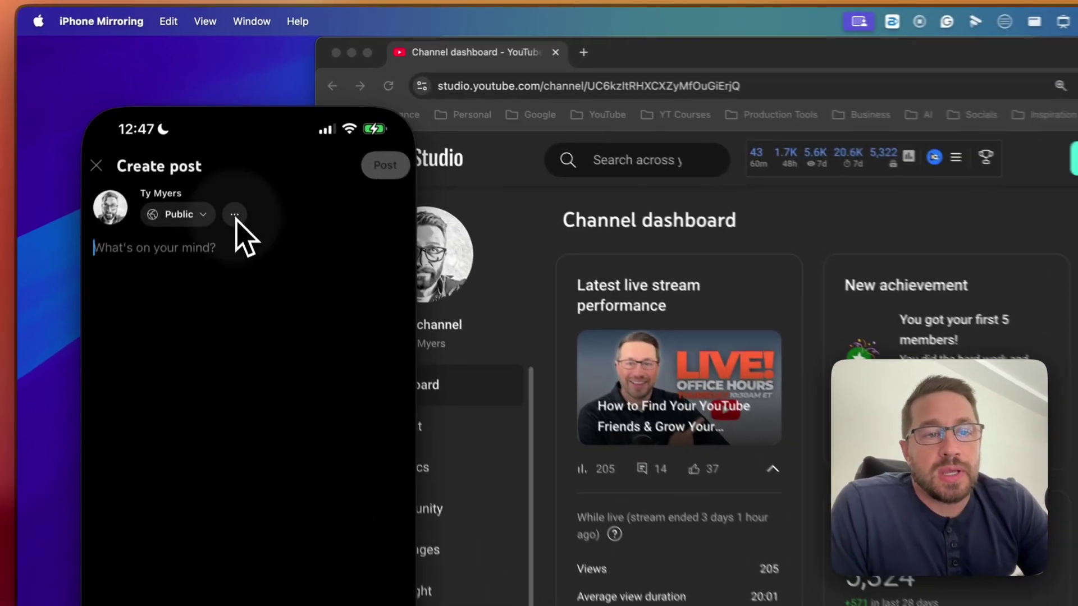
Step: View the post's Visibility options, keeping Public, and preview the Schedule date picker without scheduling
click(235, 216)
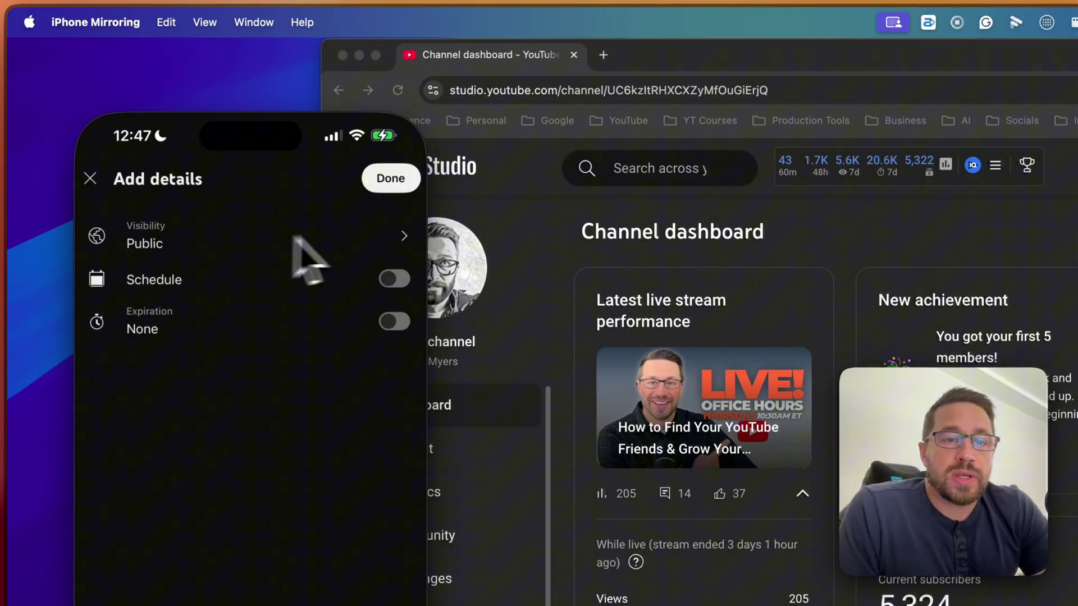
click(404, 235)
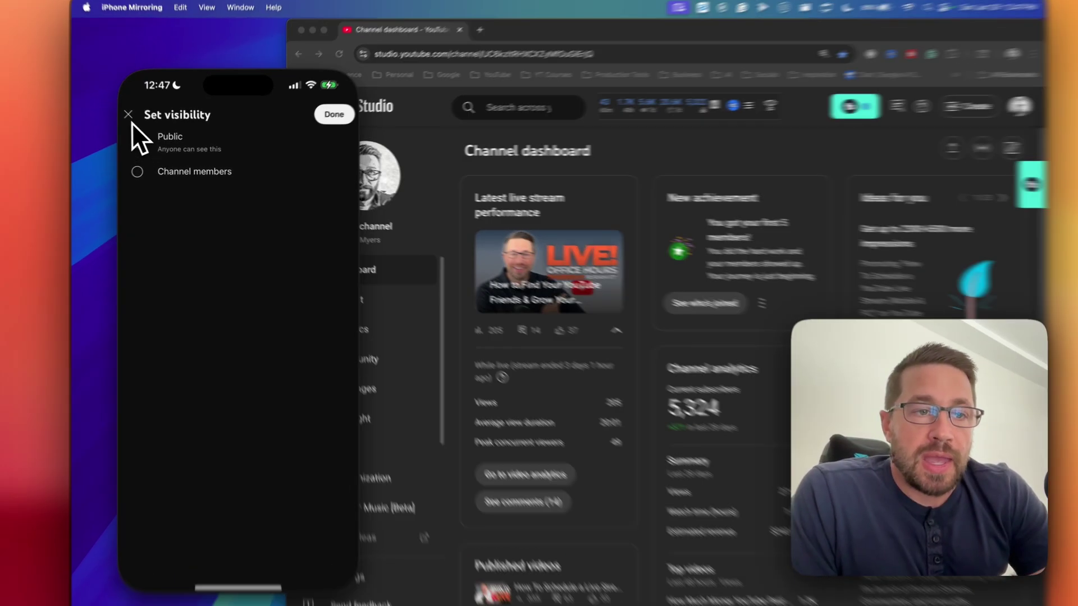
click(132, 118)
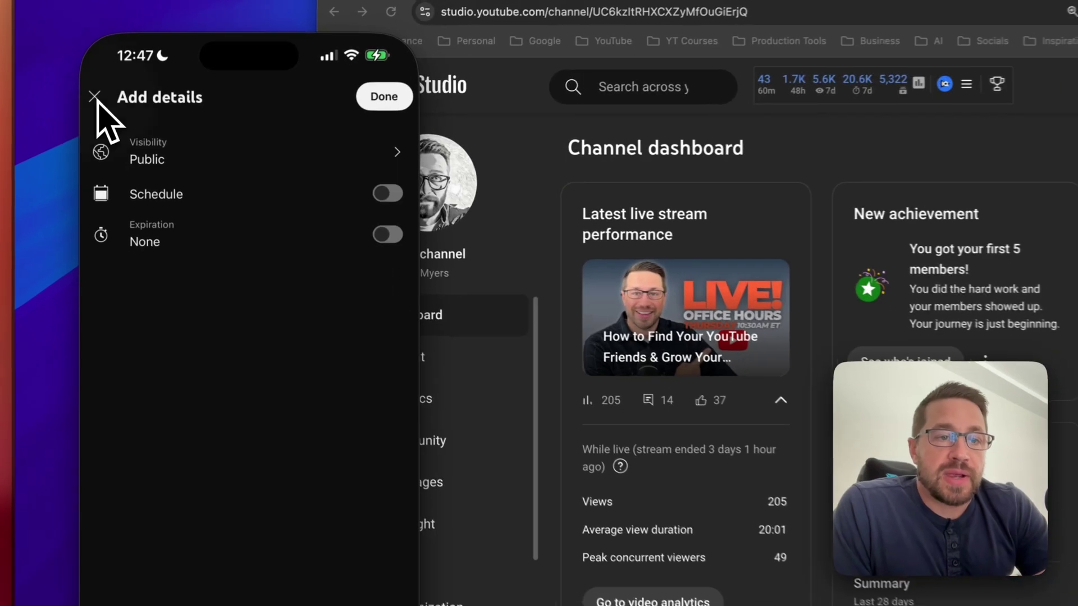
click(394, 195)
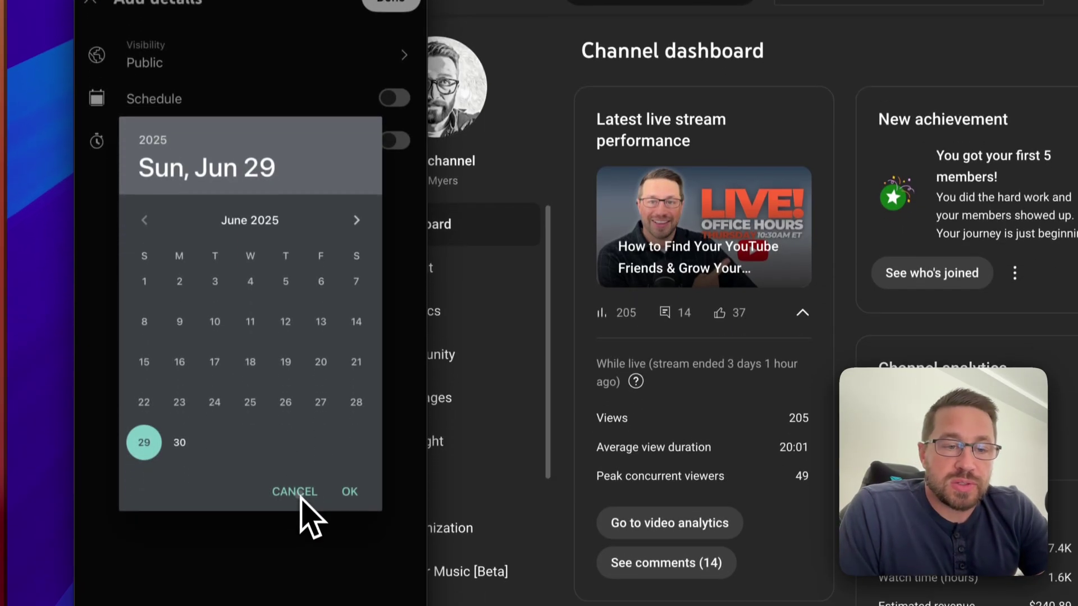
click(294, 589)
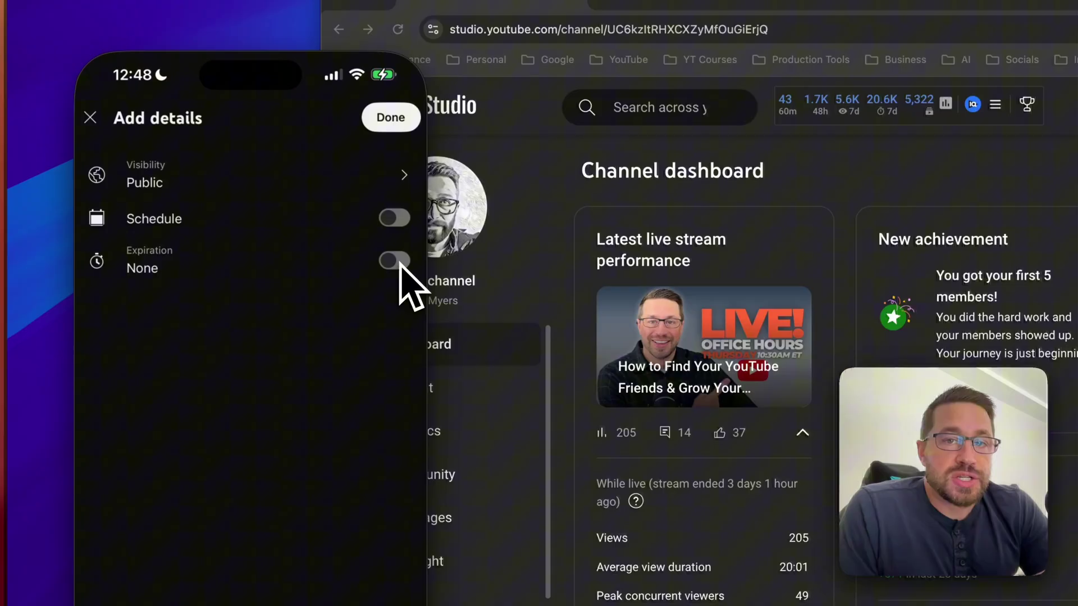
Step: Switch on the post's Expiration, set to 24 hours
click(399, 262)
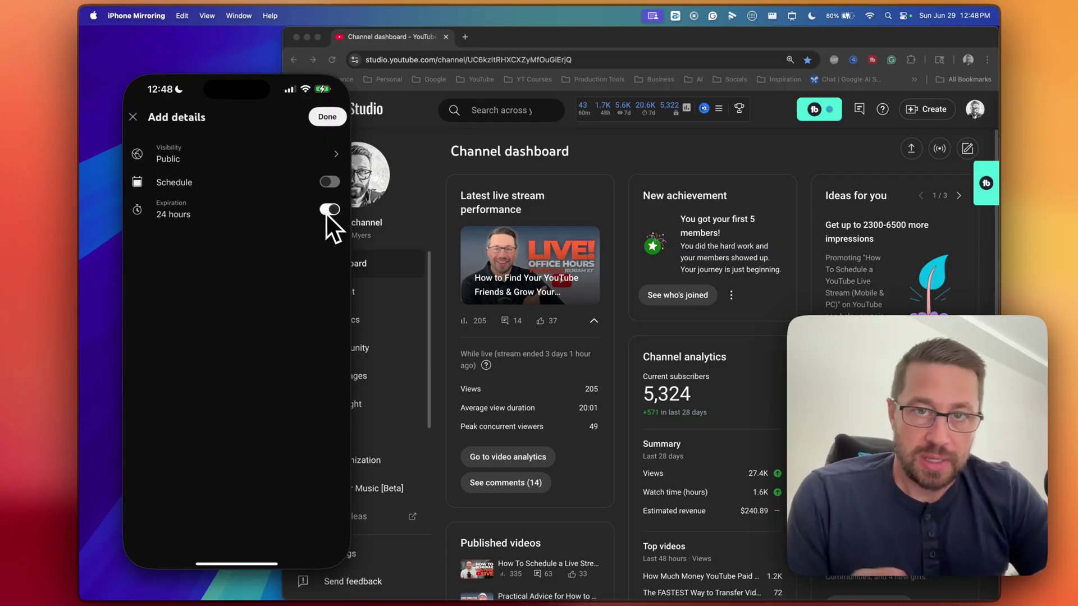
Step: Discard the draft post and back out through the channel pages to the Home feed
click(133, 118)
click(135, 115)
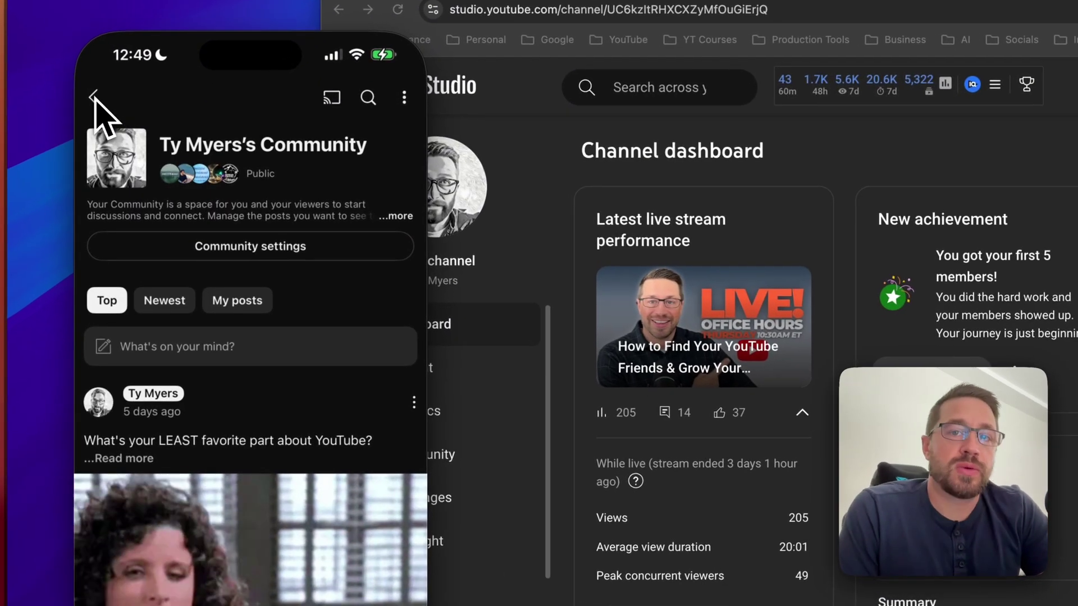
click(94, 96)
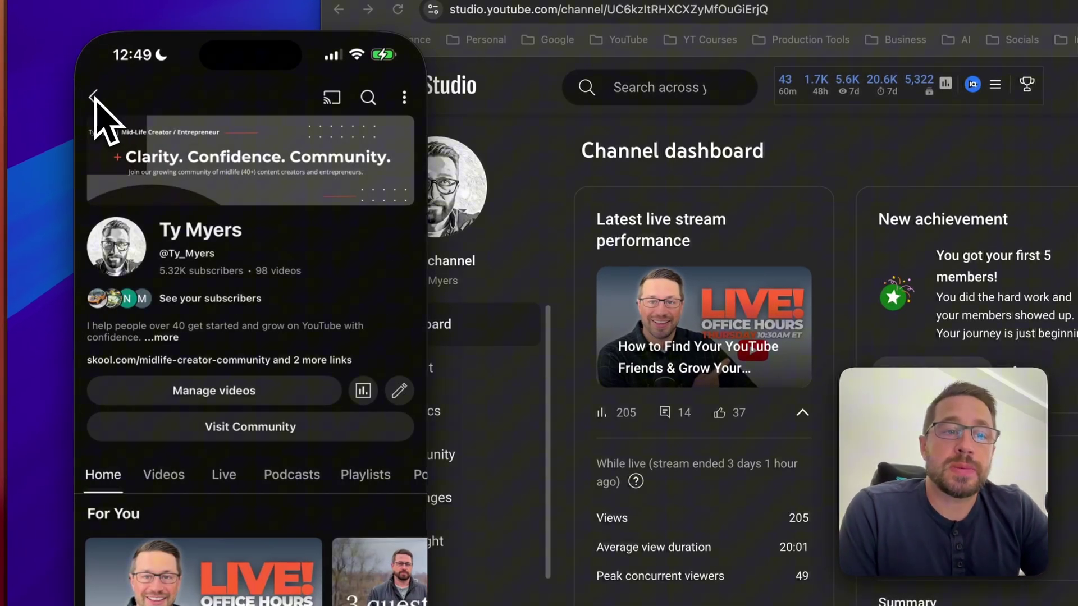
click(95, 97)
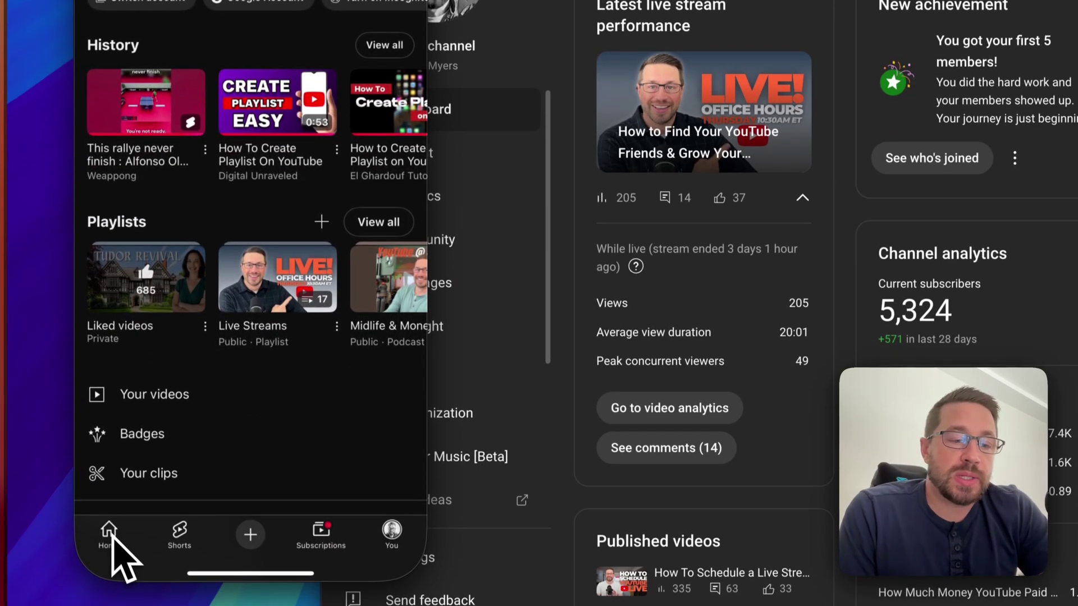
click(109, 526)
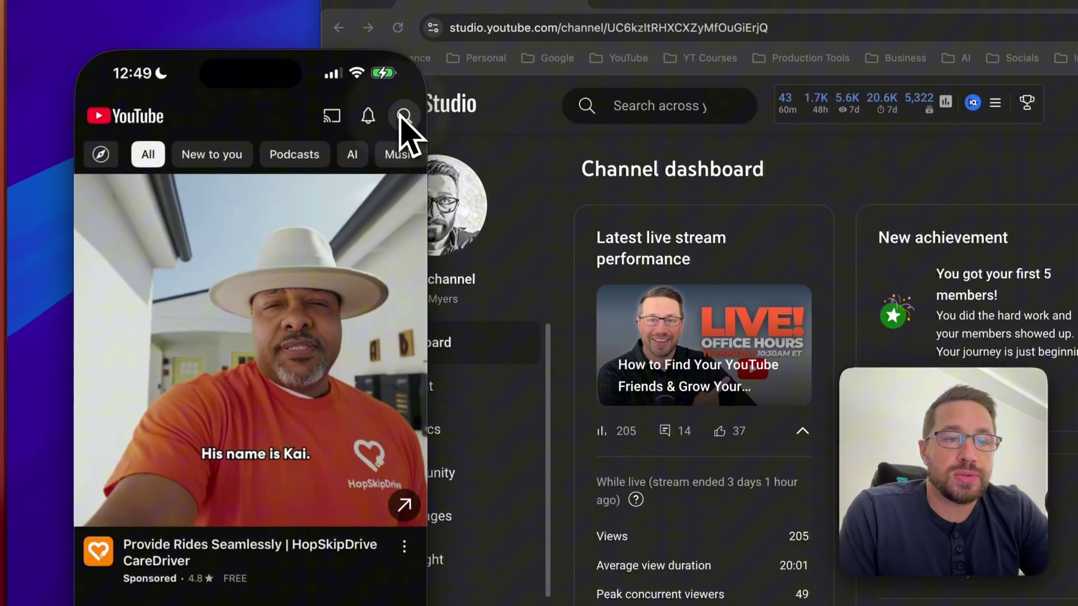
Step: Search for the other creator's channel, open its Community and start a new post there
click(404, 116)
click(200, 157)
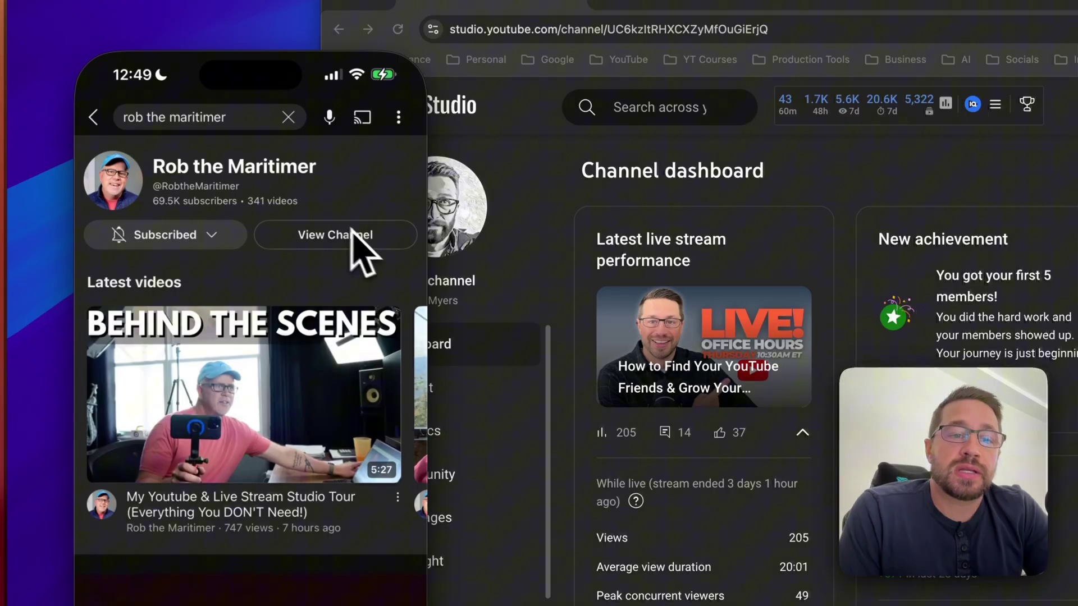
click(338, 240)
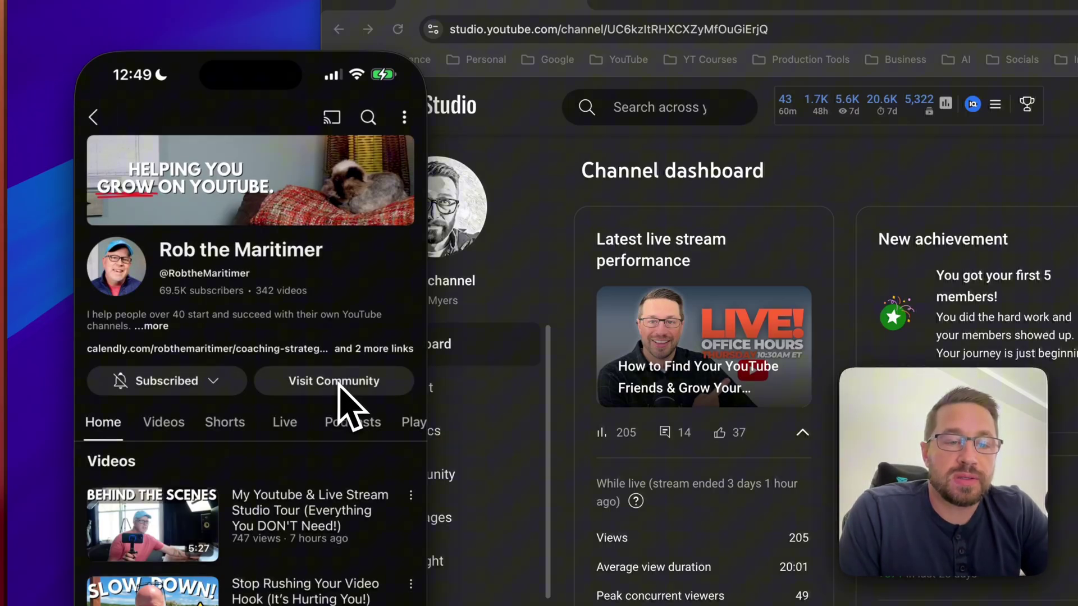
click(338, 386)
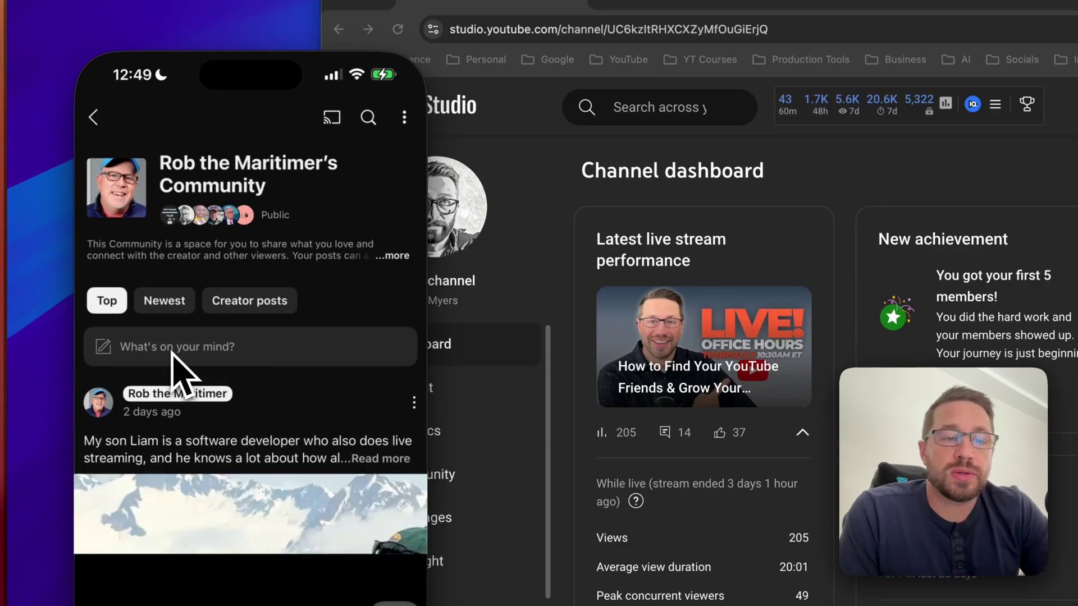
click(179, 348)
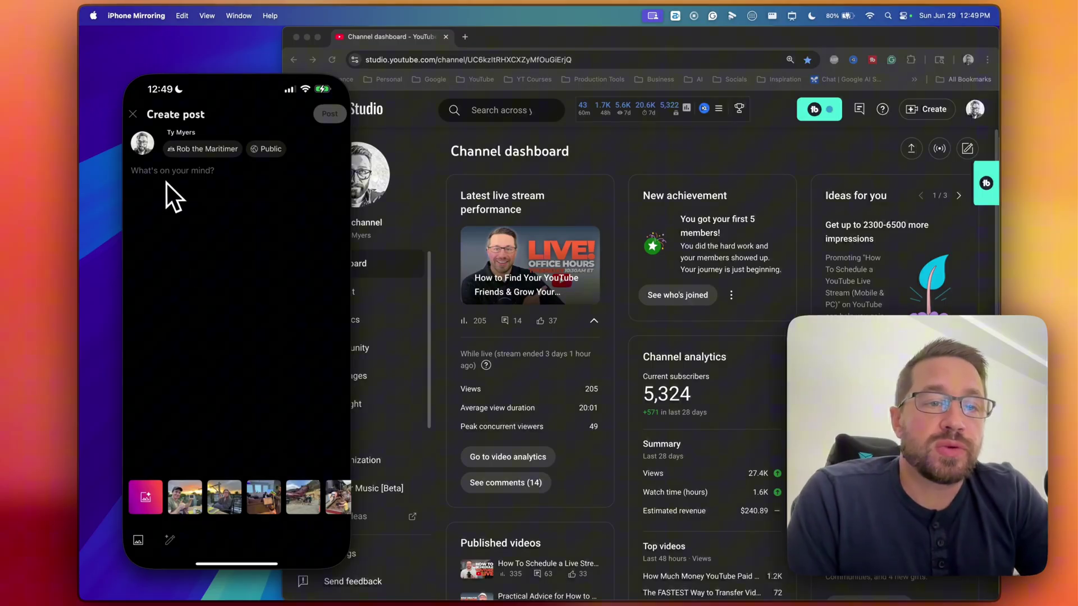
Step: Close the empty Create post on the creator's Community and back out to the Home feed
click(181, 174)
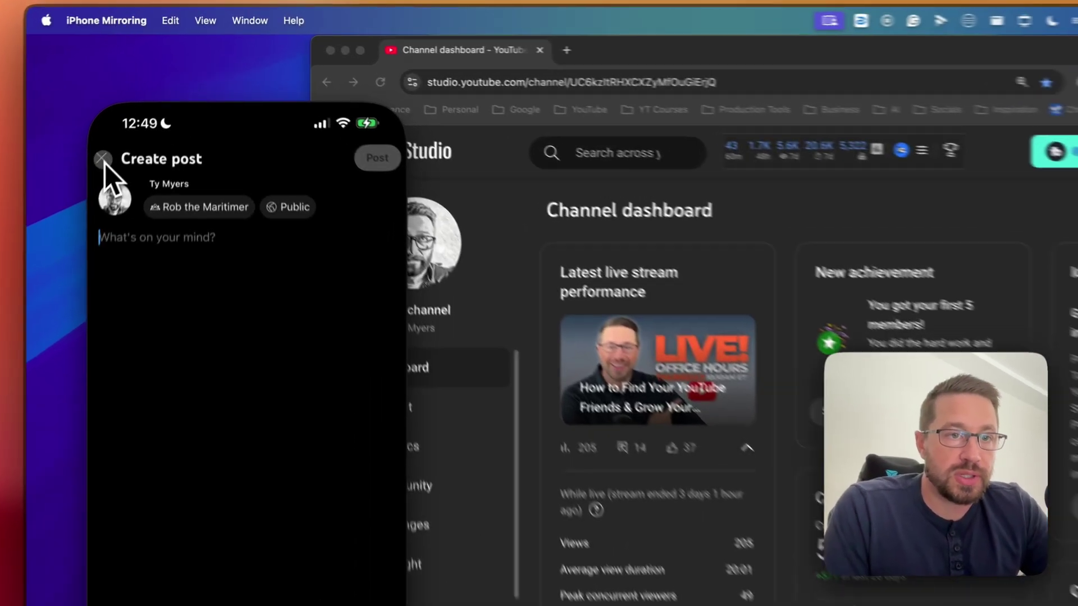
click(134, 113)
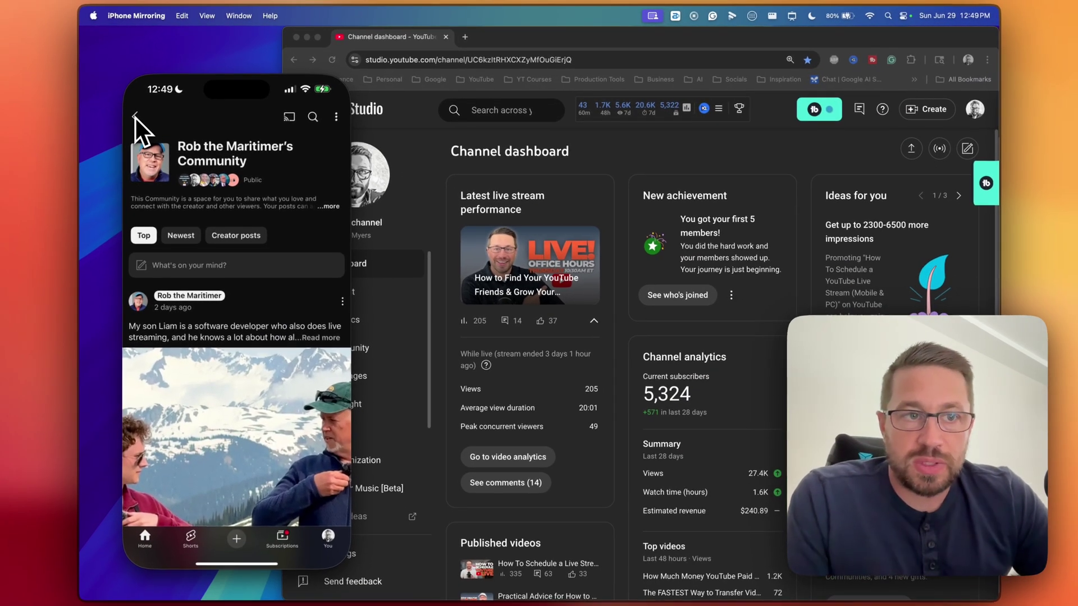
click(135, 116)
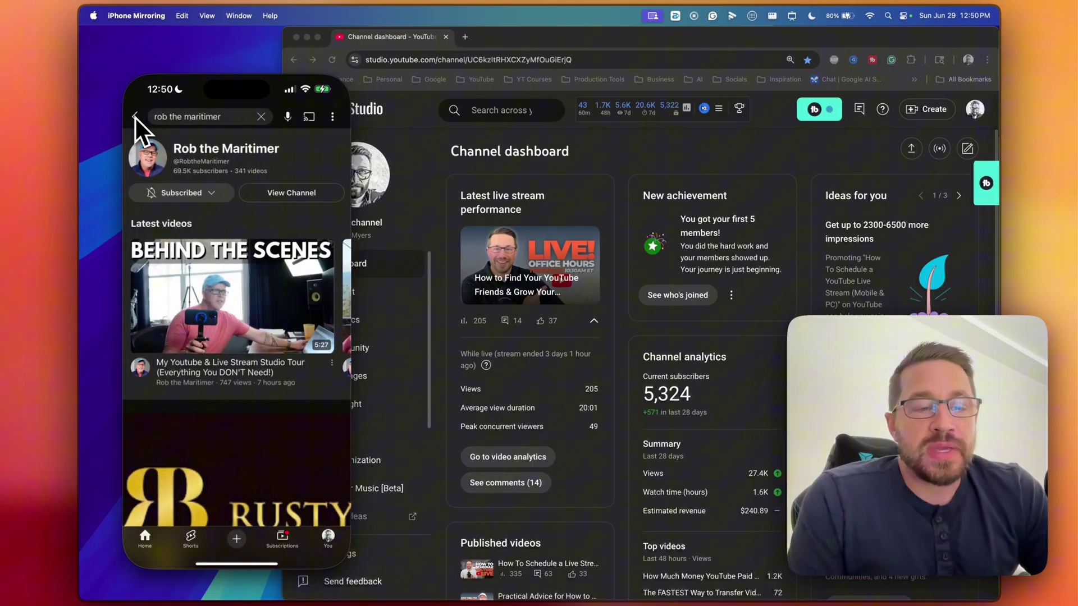
click(135, 116)
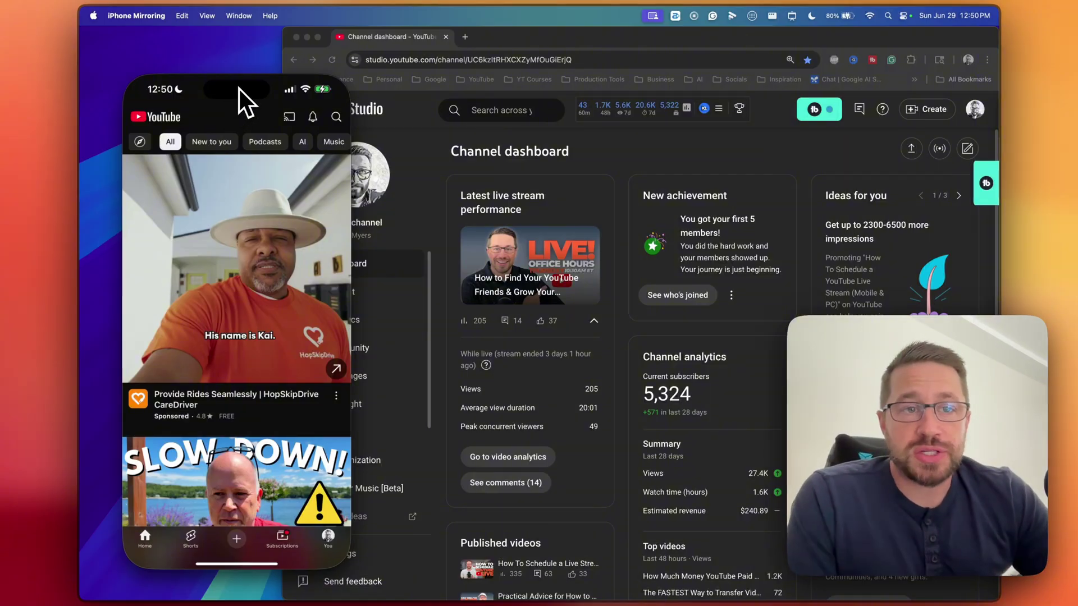
Step: In YouTube Studio in Chrome, open Community and show the Viewer posts tab
click(621, 148)
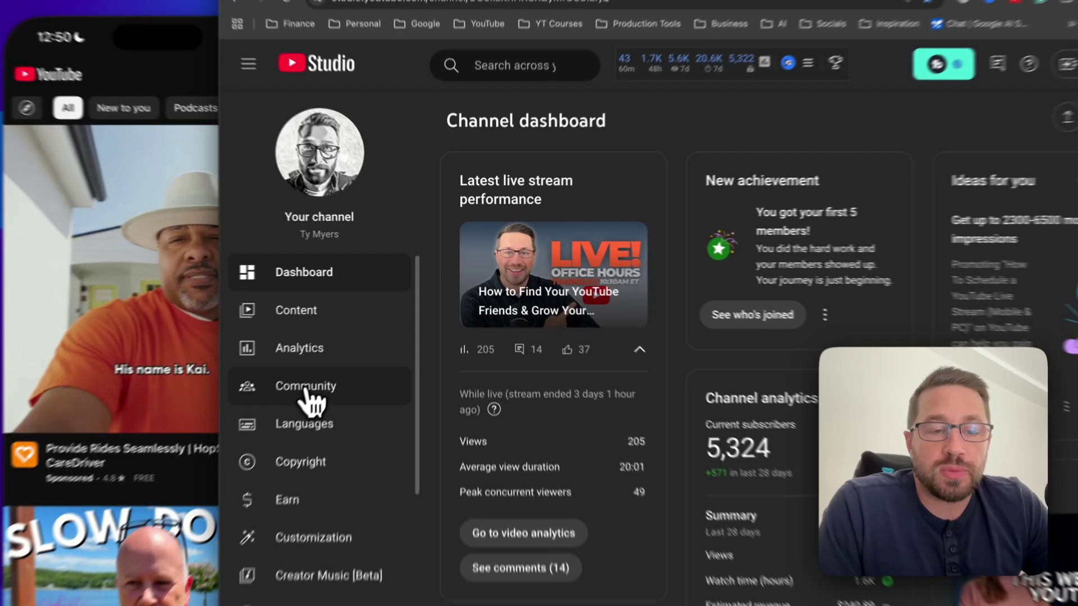
click(348, 351)
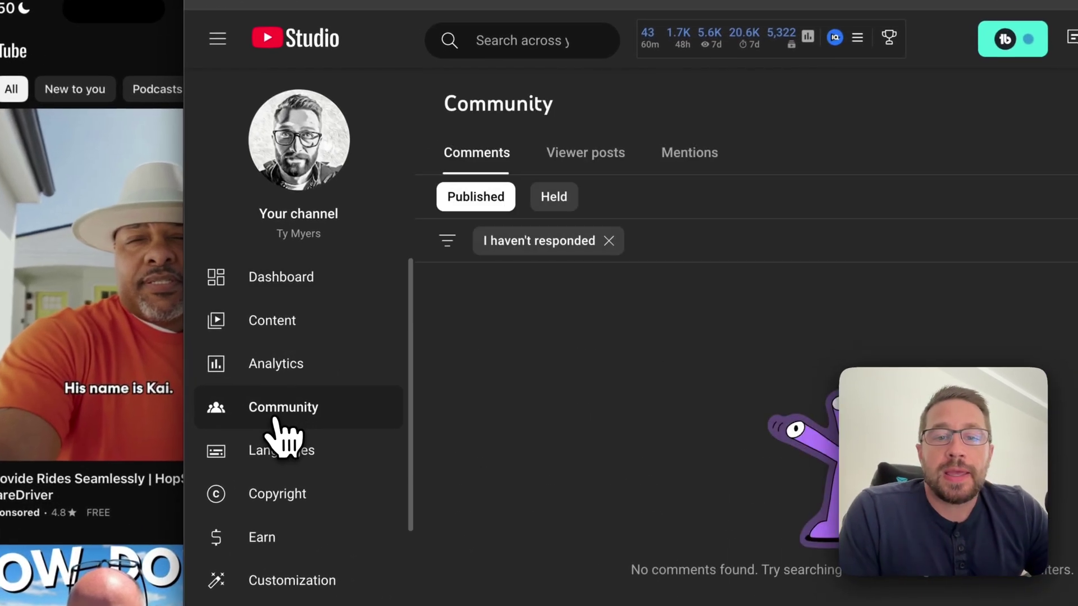
click(593, 163)
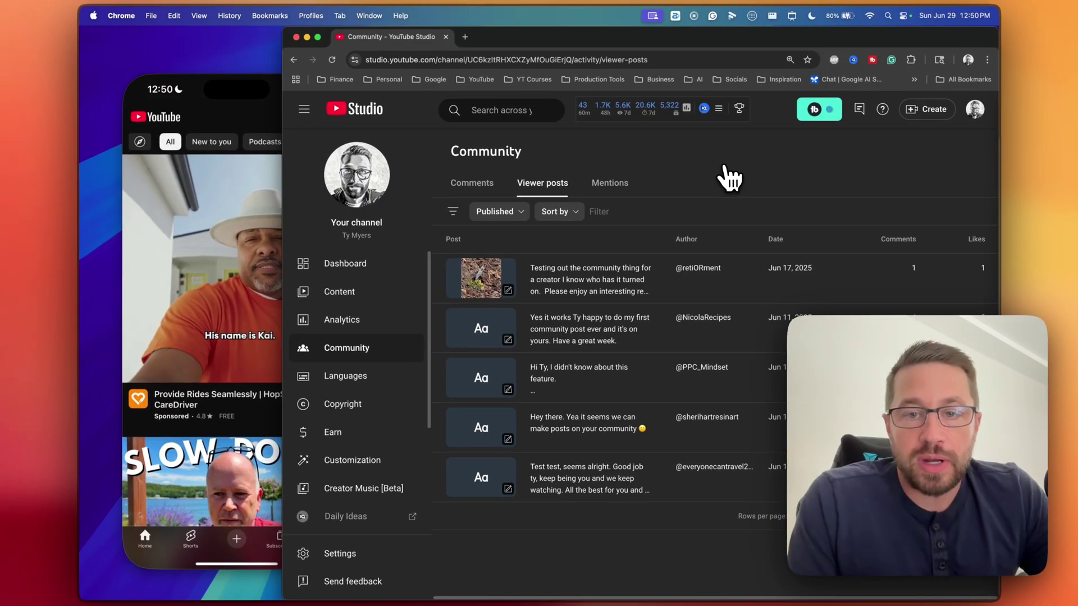
mouse_move(710, 283)
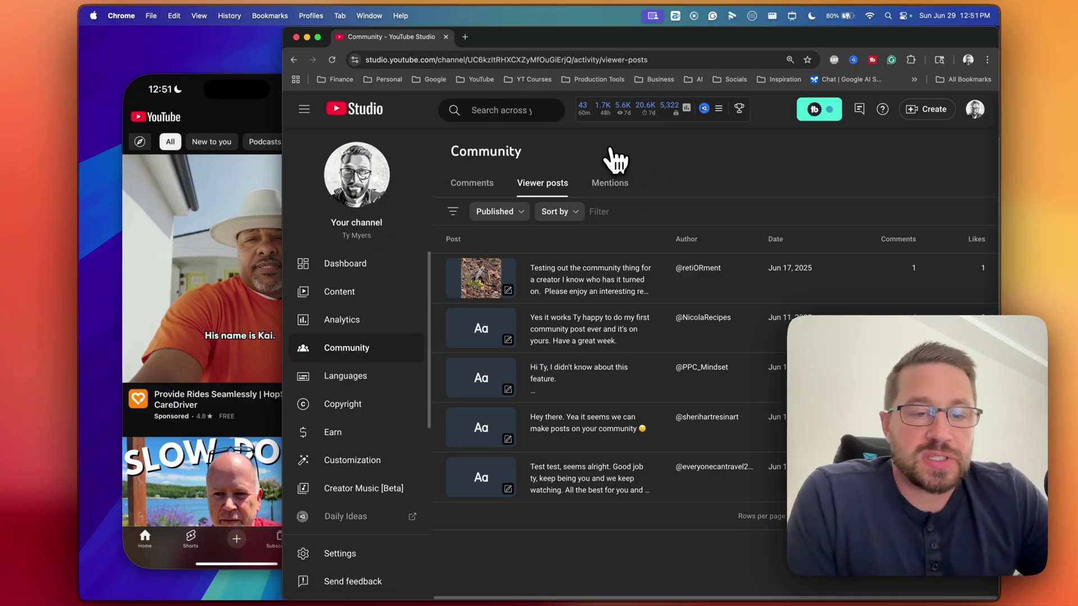
Step: Leave the Community viewer posts list for the YouTube Studio Channel dashboard
click(337, 270)
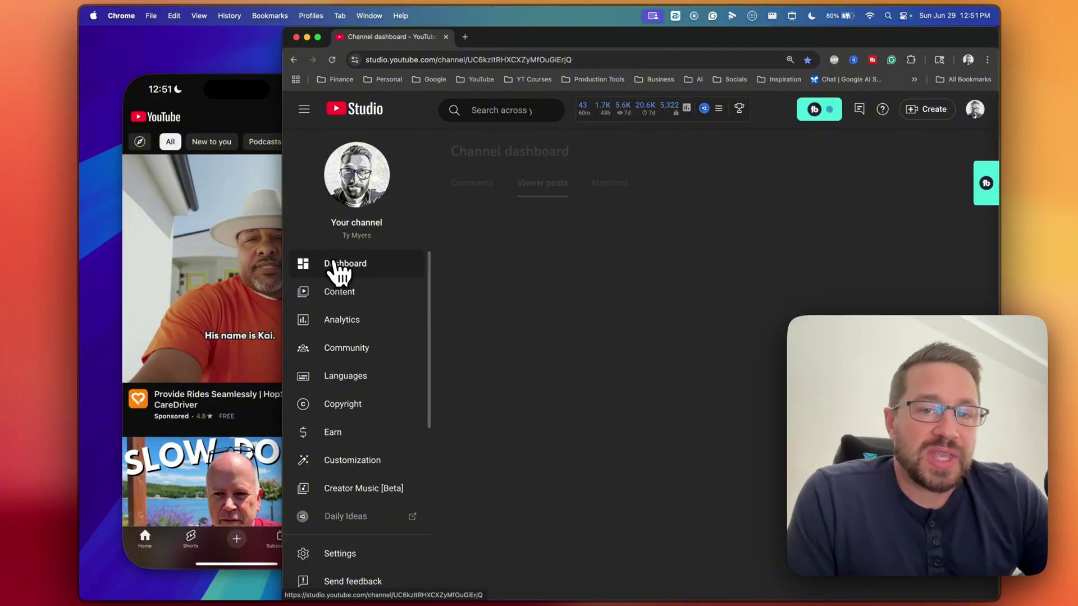